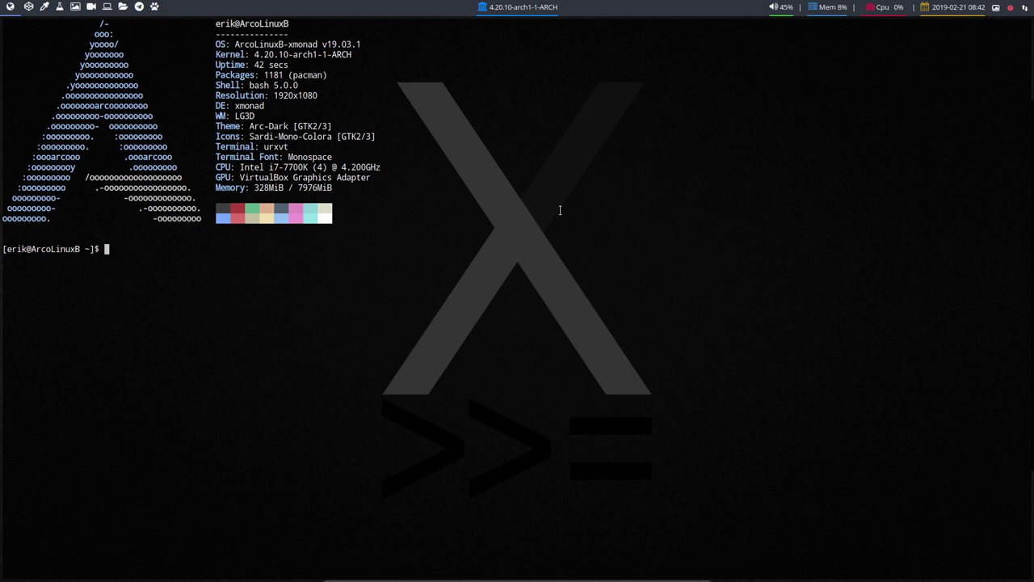
Step: Start a full system upgrade with the update command, entering the sudo password
{"action": "type", "text": "sudo pacman"}
{"action": "key", "text": "BackSpace"}
{"action": "key", "text": "BackSpace"}
{"action": "key", "text": "BackSpace"}
{"action": "key", "text": "BackSpace"}
{"action": "key", "text": "BackSpace"}
{"action": "key", "text": "BackSpace"}
{"action": "key", "text": "BackSpace"}
{"action": "key", "text": "BackSpace"}
{"action": "key", "text": "BackSpace"}
{"action": "key", "text": "BackSpace"}
{"action": "key", "text": "BackSpace"}
{"action": "type", "text": "udpate"}
{"action": "key", "text": "BackSpace"}
{"action": "key", "text": "BackSpace"}
{"action": "key", "text": "BackSpace"}
{"action": "key", "text": "BackSpace"}
{"action": "key", "text": "BackSpace"}
{"action": "type", "text": "pdate"}
{"action": "key", "text": "Return"}
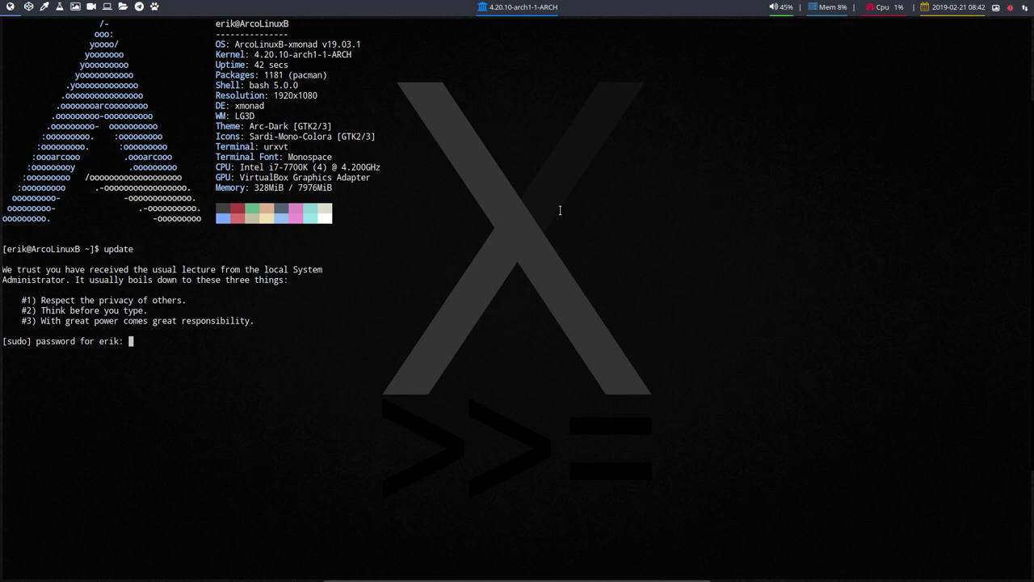
{"action": "key", "text": "Return"}
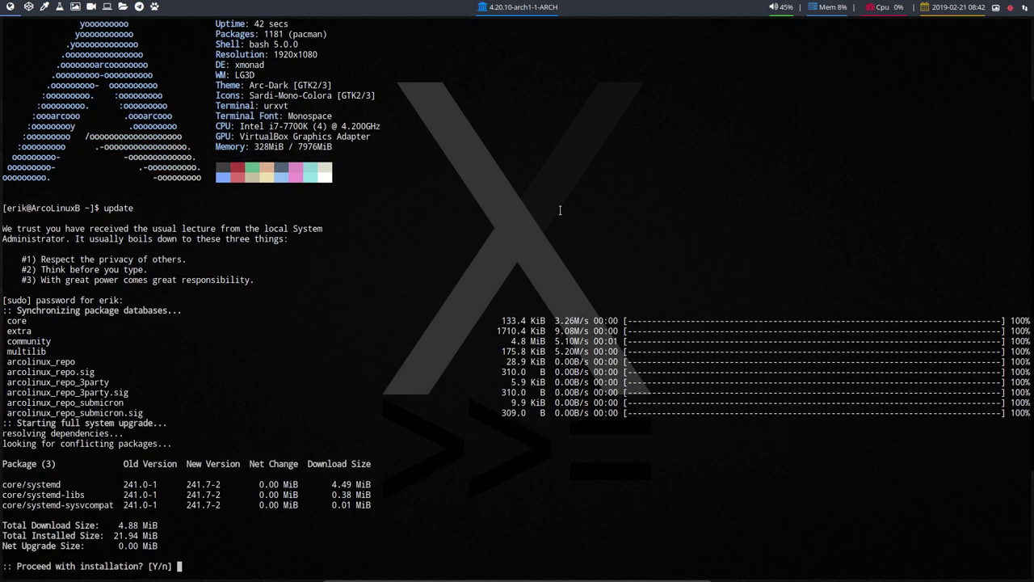
Step: Accept the systemd 241.7-2 upgrade, and begin sudo pacman -S arcolinux-xmonad- in a second terminal
{"action": "key", "text": "Return"}
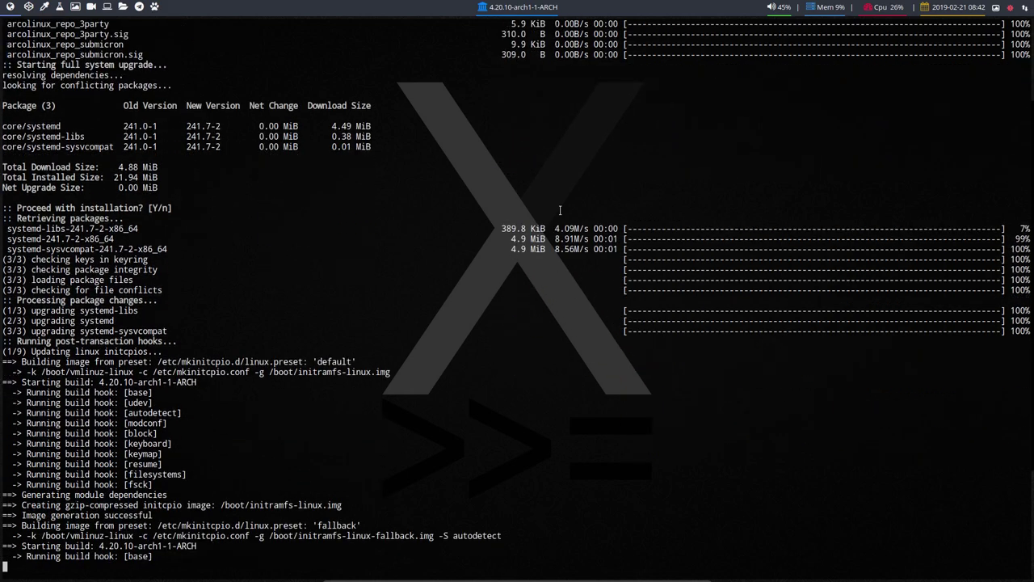
{"action": "key", "text": "super+Return"}
{"action": "type", "text": "sud"}
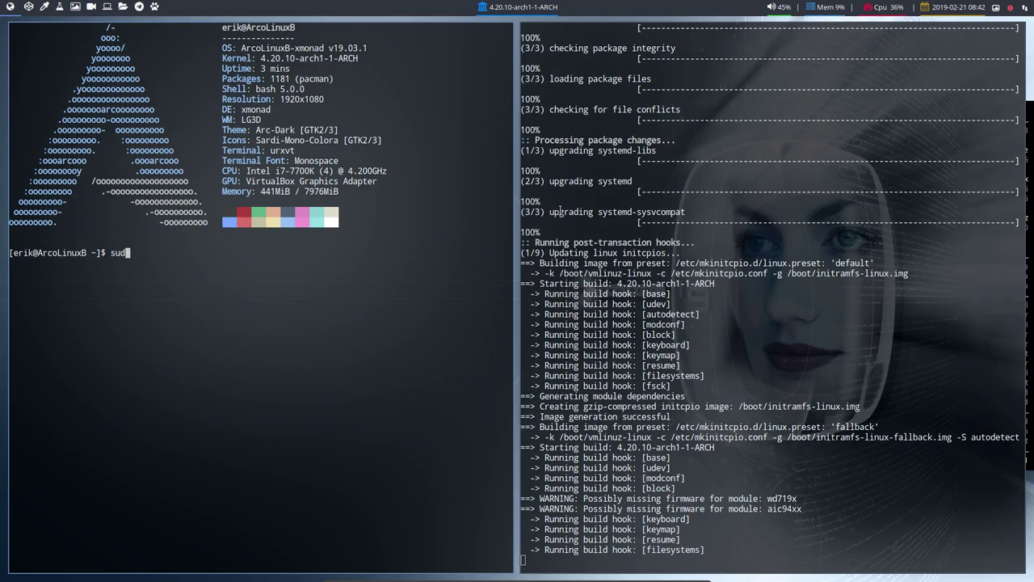
{"action": "type", "text": "o "}
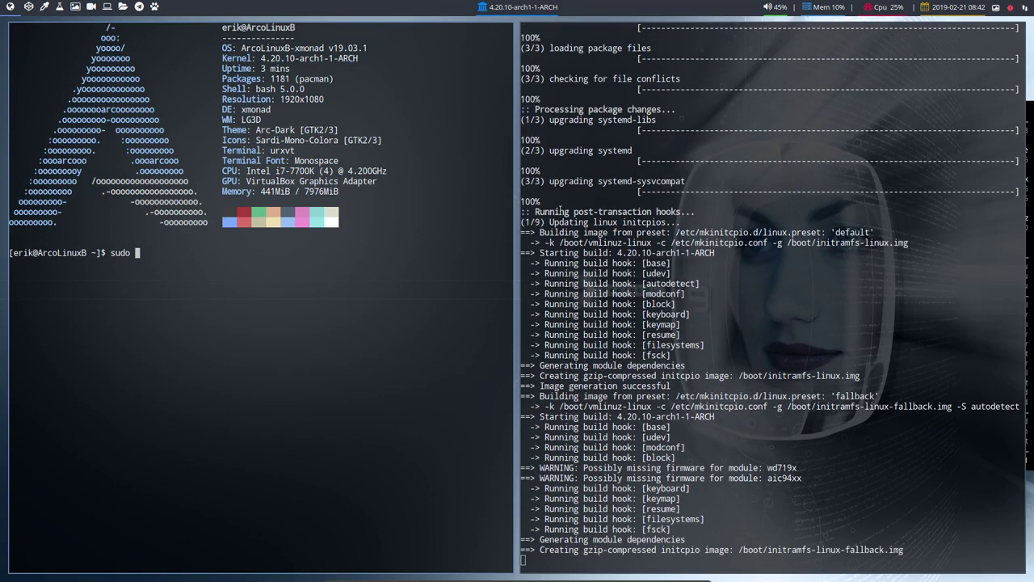
{"action": "type", "text": "pacman -S arc"}
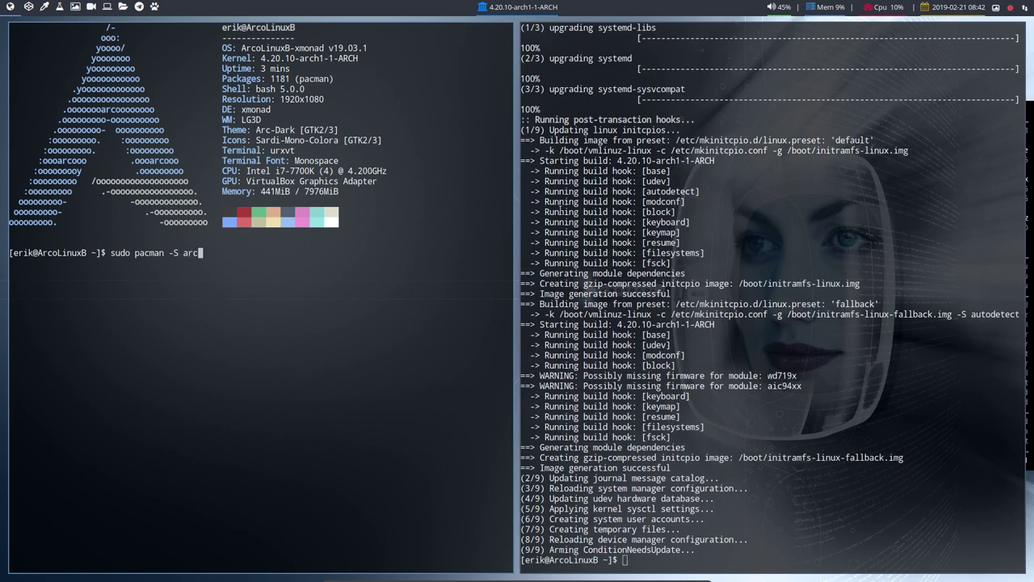
{"action": "type", "text": "olinux-"}
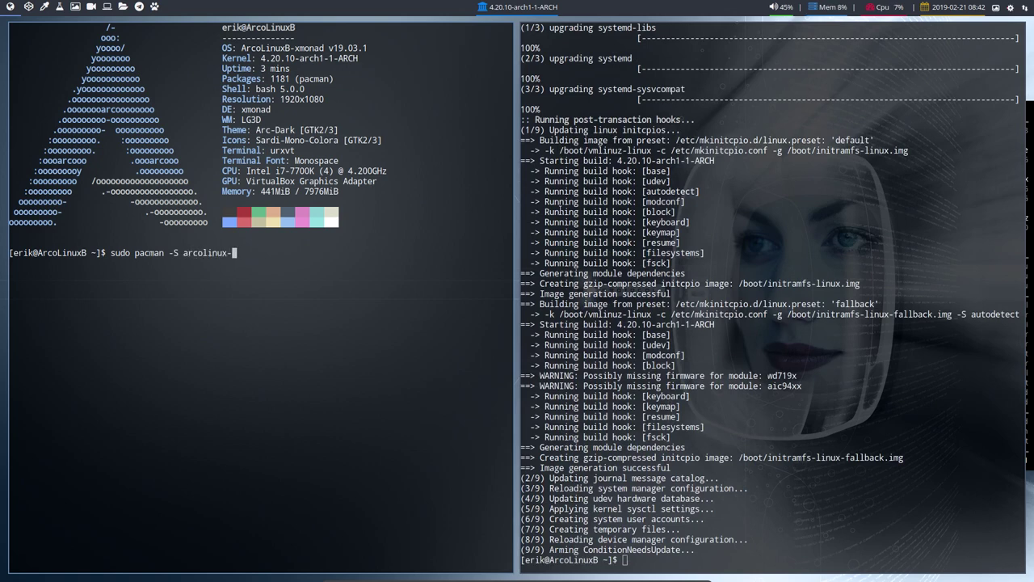
{"action": "type", "text": "xmonad-"}
Step: List the arcolinux-xmonad package completions and highlight the git and polybar names
{"action": "key", "text": "Tab"}
{"action": "key", "text": "Tab"}
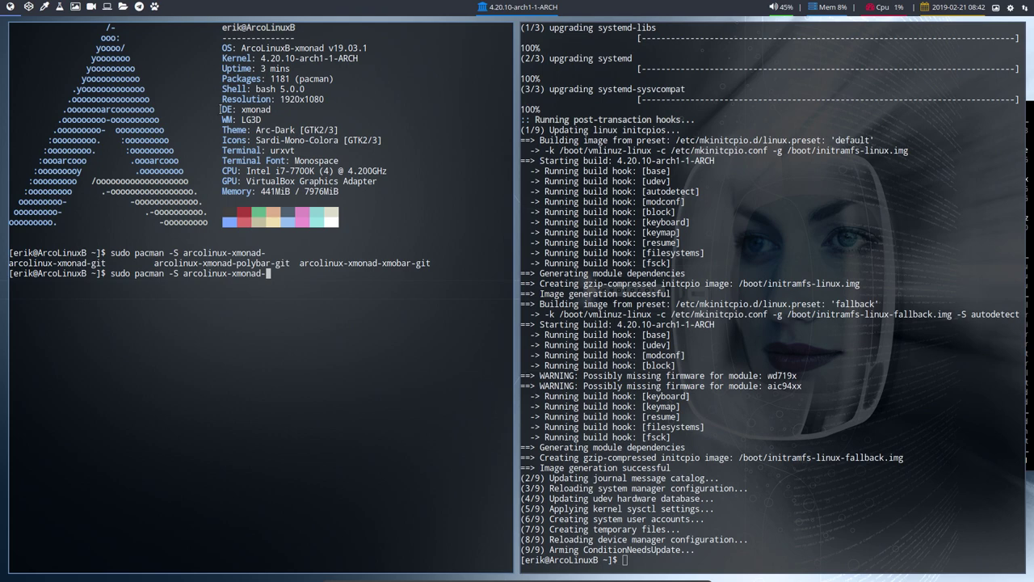
{"action": "left_click_drag", "start_coordinate": [105, 263], "coordinate": [8, 263]}
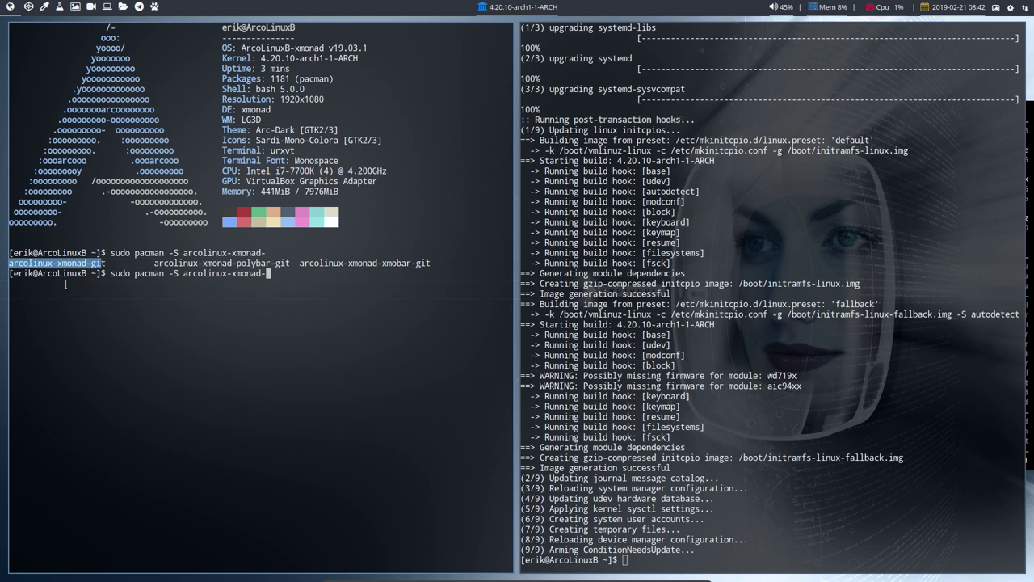
{"action": "left_click_drag", "start_coordinate": [154, 262], "coordinate": [267, 262]}
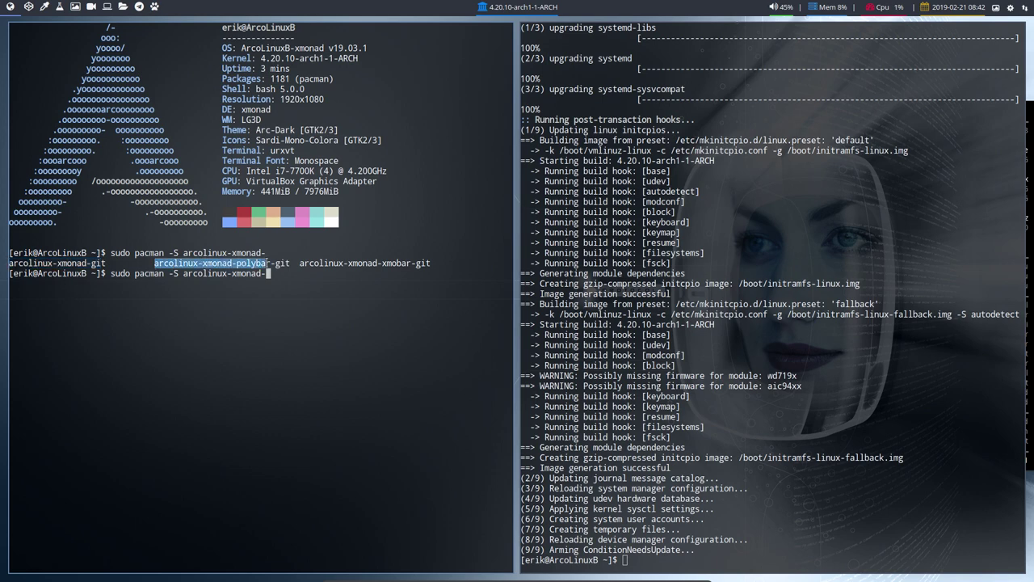
{"action": "left_click", "coordinate": [276, 263]}
{"action": "left_click_drag", "start_coordinate": [288, 263], "coordinate": [8, 263]}
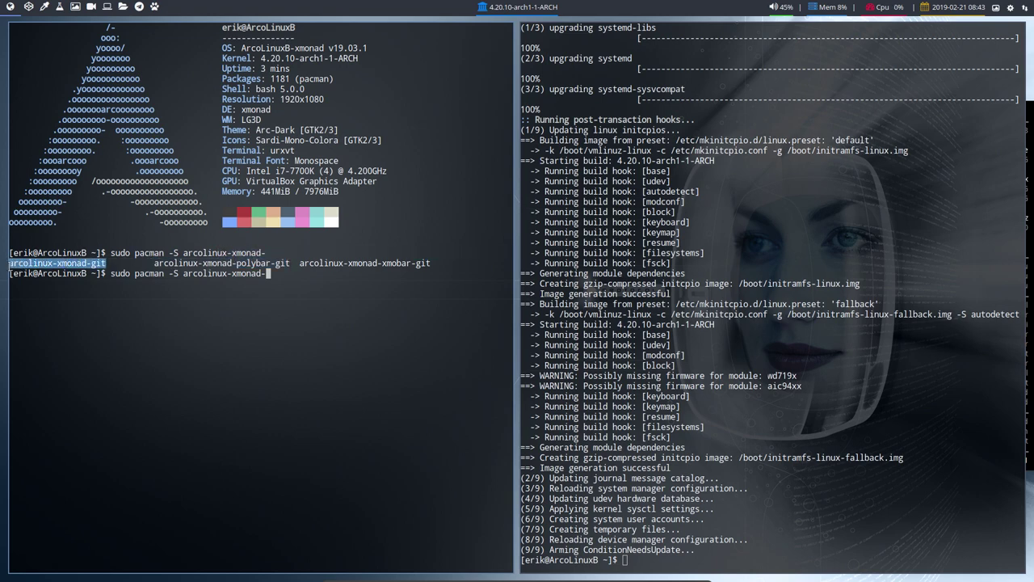
{"action": "left_click", "coordinate": [58, 265]}
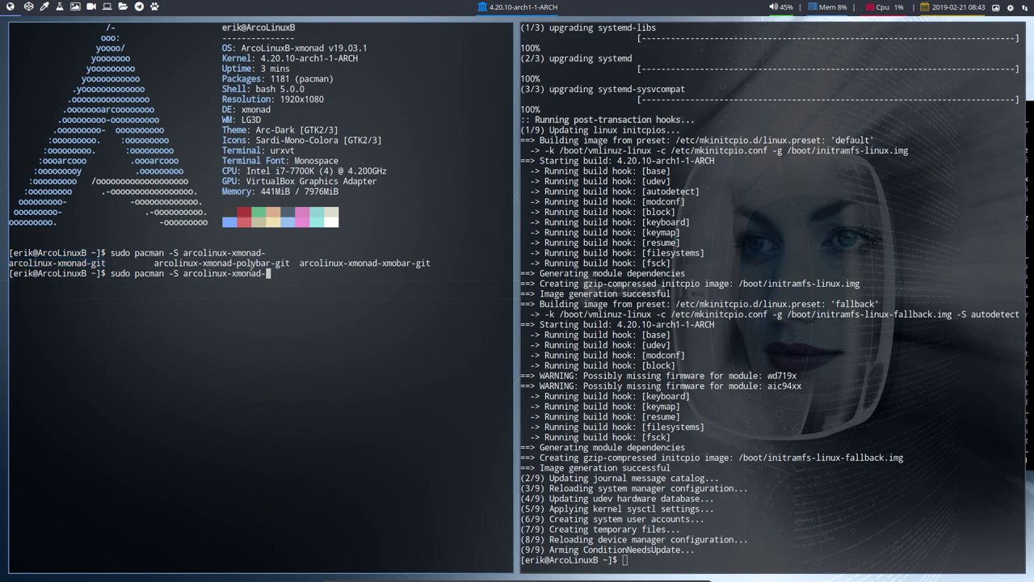
Step: Highlight the completion line, then the xmobar-git, git and polybar-git package names in turn
{"action": "triple_click", "coordinate": [241, 264]}
{"action": "left_click", "coordinate": [322, 271]}
{"action": "double_click", "coordinate": [368, 263]}
{"action": "double_click", "coordinate": [401, 264]}
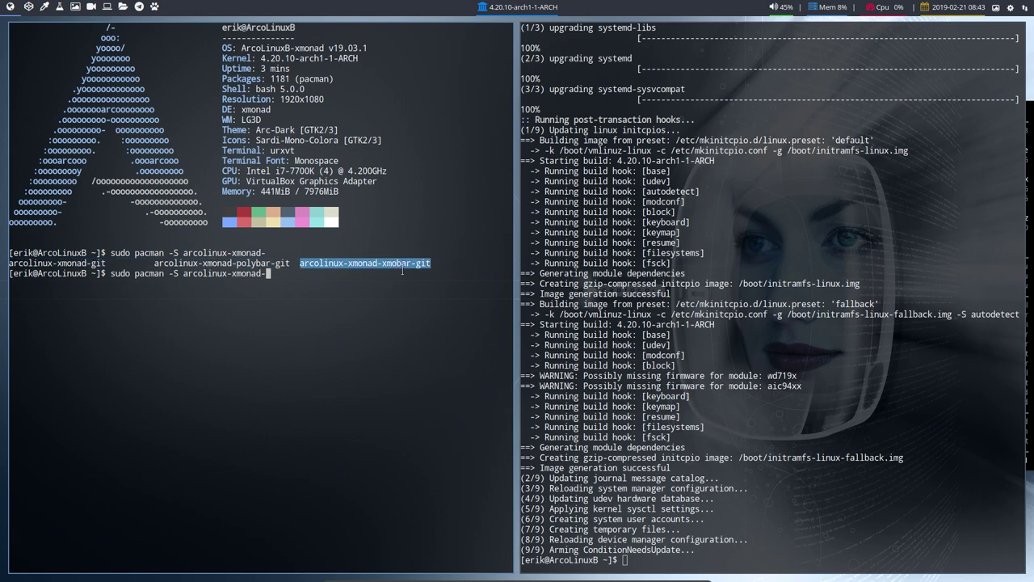
{"action": "left_click", "coordinate": [375, 281]}
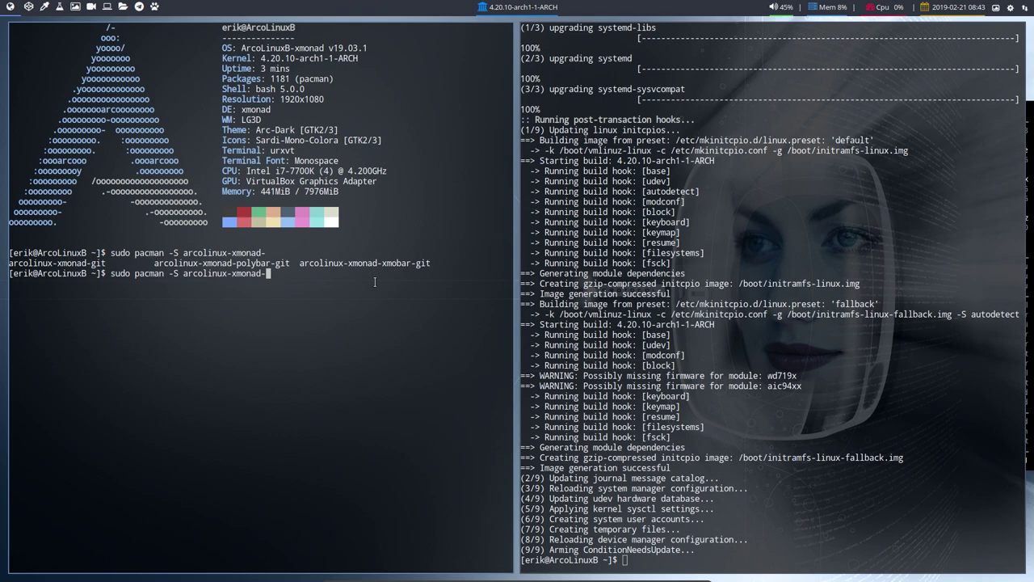
{"action": "double_click", "coordinate": [106, 263]}
{"action": "left_click_drag", "start_coordinate": [154, 262], "coordinate": [290, 262]}
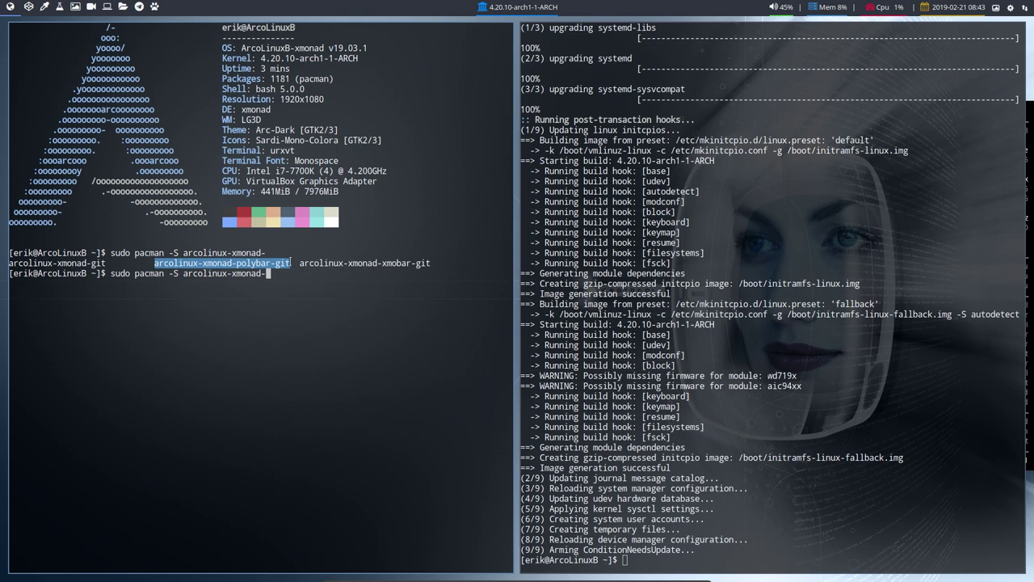
{"action": "left_click", "coordinate": [276, 274]}
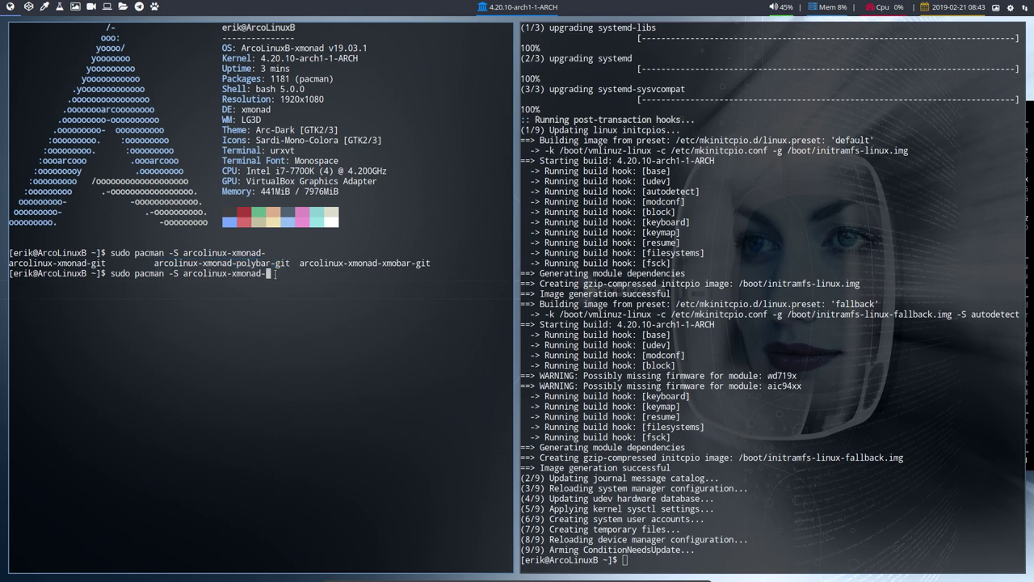
Step: Install arcolinux-xmonad-xmobar-git, agreeing to remove the conflicting polybar package
{"action": "type", "text": "xmob"}
{"action": "key", "text": "Tab"}
{"action": "key", "text": "Return"}
{"action": "key", "text": "Return"}
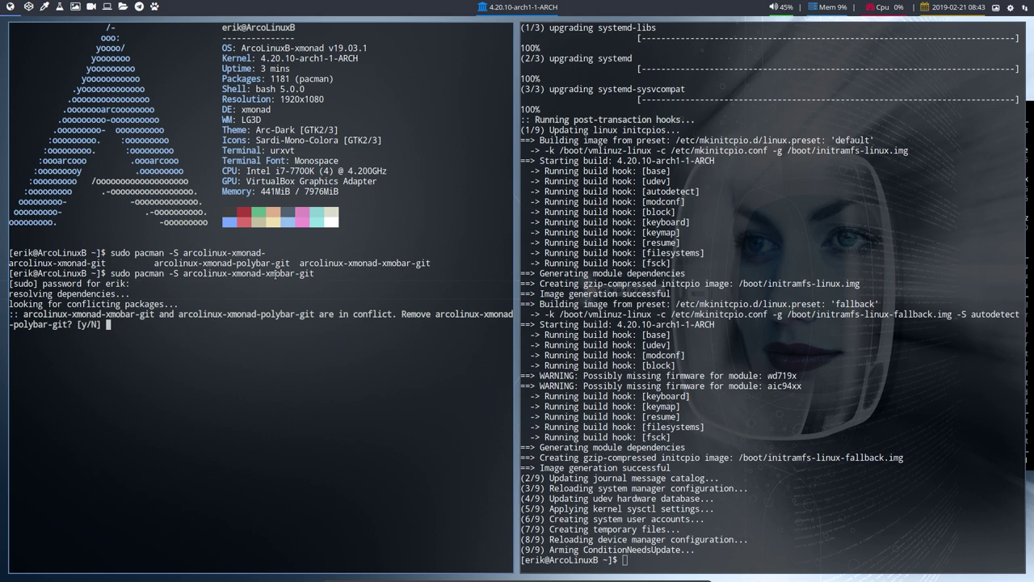
{"action": "type", "text": "y"}
{"action": "key", "text": "Return"}
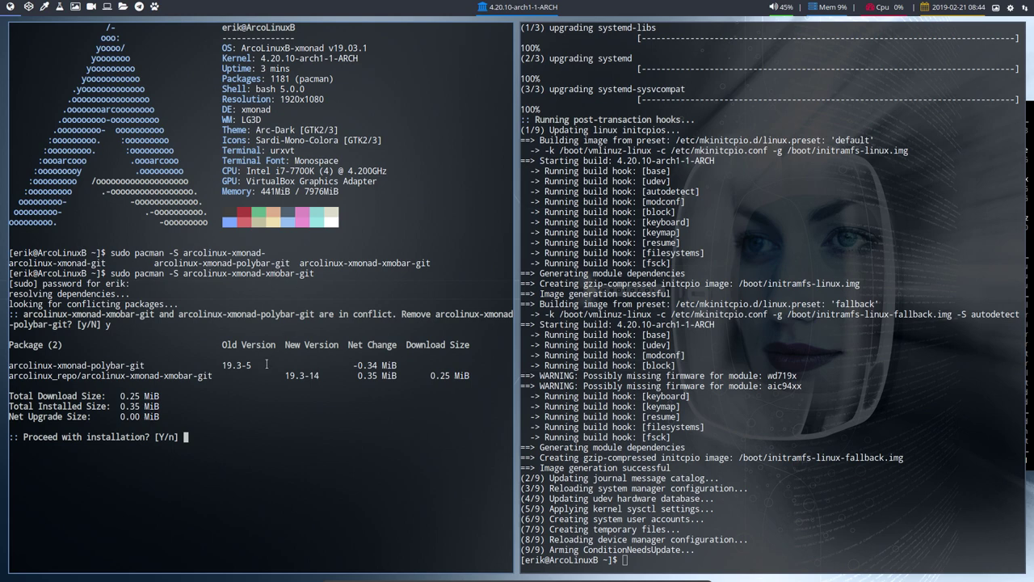
Step: Review the old 19.3-5 version and -0.34 MiB net change, then proceed with installation
{"action": "left_click_drag", "start_coordinate": [262, 366], "coordinate": [207, 365]}
{"action": "left_click_drag", "start_coordinate": [349, 365], "coordinate": [401, 365]}
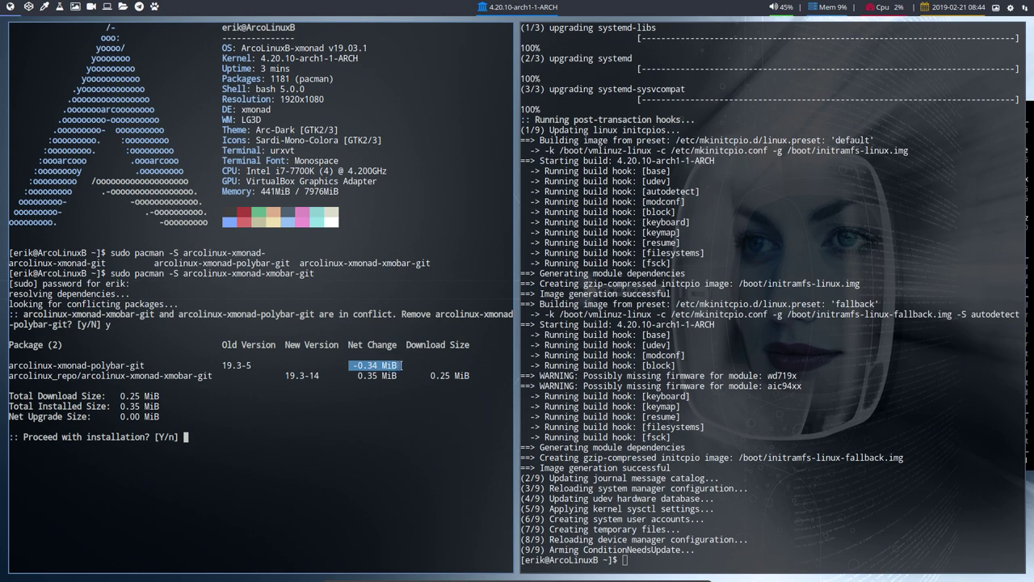
{"action": "left_click", "coordinate": [178, 374]}
{"action": "triple_click", "coordinate": [344, 374]}
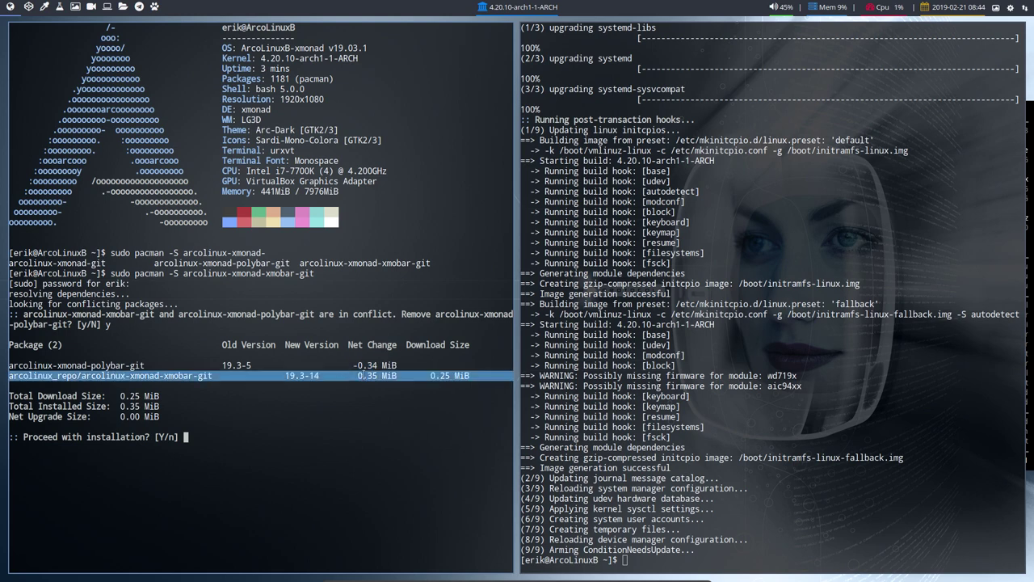
{"action": "double_click", "coordinate": [284, 414]}
{"action": "type", "text": "y"}
{"action": "key", "text": "Return"}
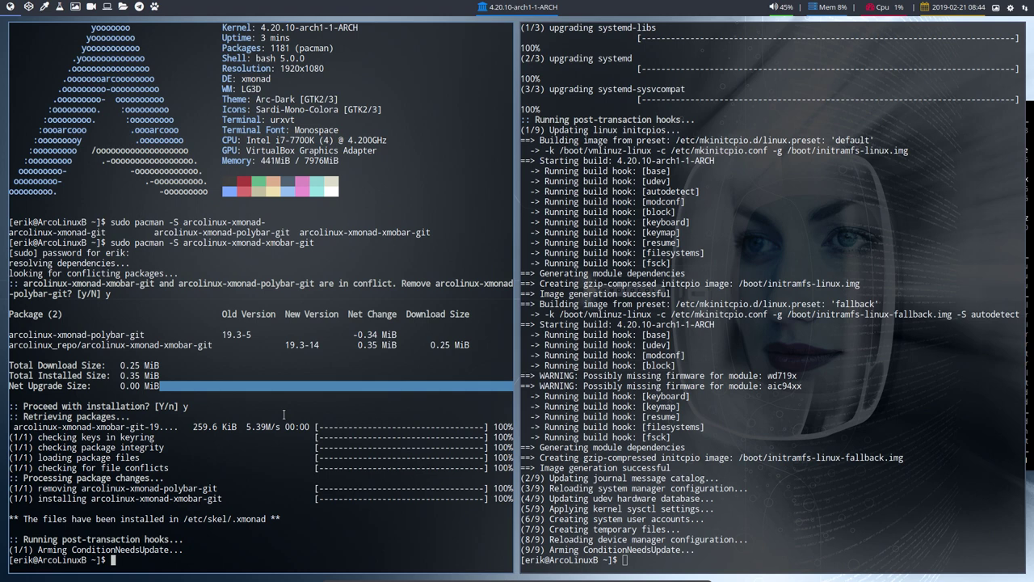
Step: Copy the xmobar config from /etc/skel into home with skel, then log out via Super+X
{"action": "type", "text": "skel"}
{"action": "key", "text": "Return"}
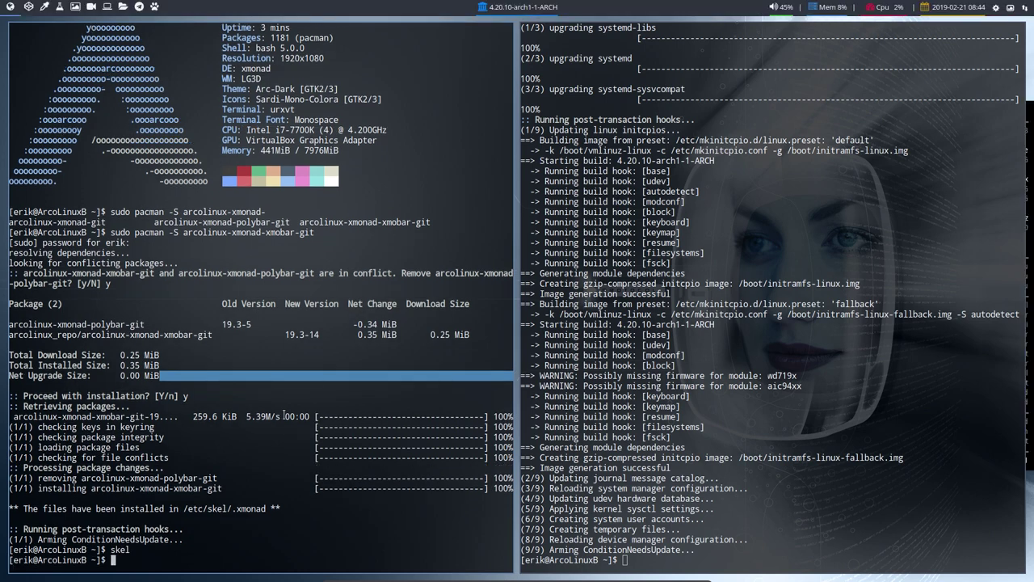
{"action": "left_click_drag", "start_coordinate": [172, 508], "coordinate": [269, 508]}
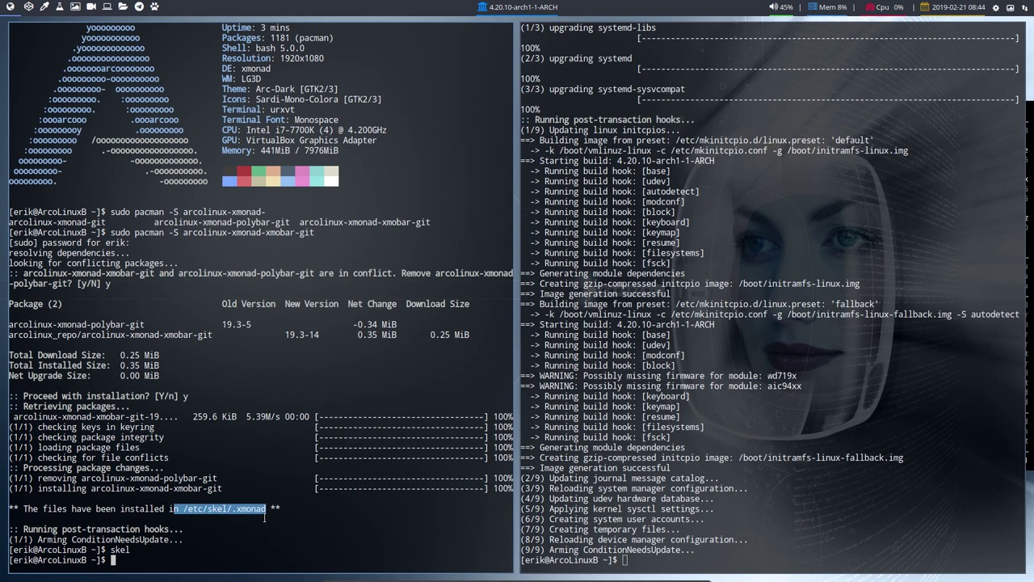
{"action": "key", "text": "super+x"}
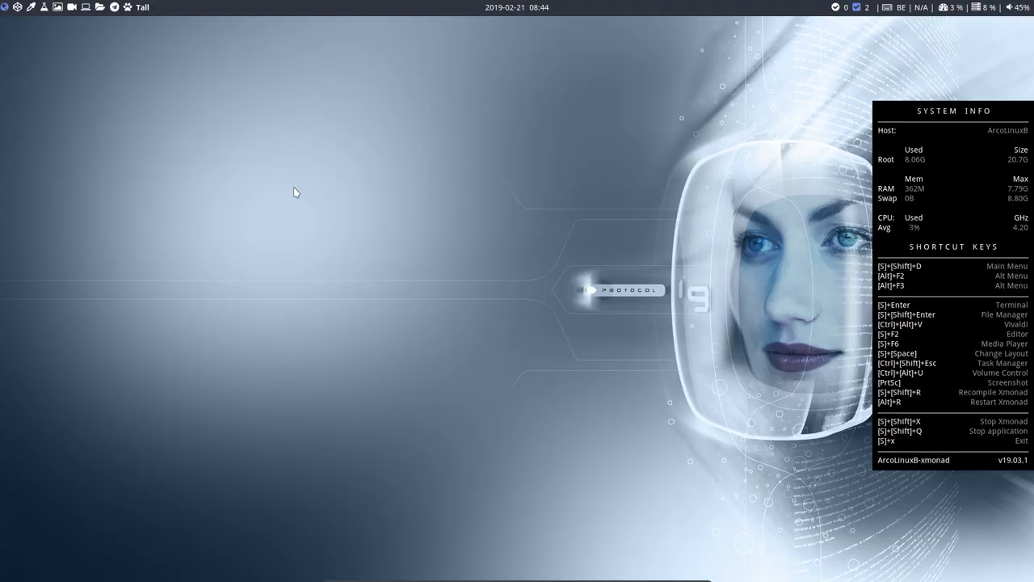
Step: In a new terminal, run pksyua to upgrade numix-circle and zafiro icon themes
{"action": "key", "text": "super+Return"}
{"action": "type", "text": "pksyua"}
{"action": "key", "text": "Return"}
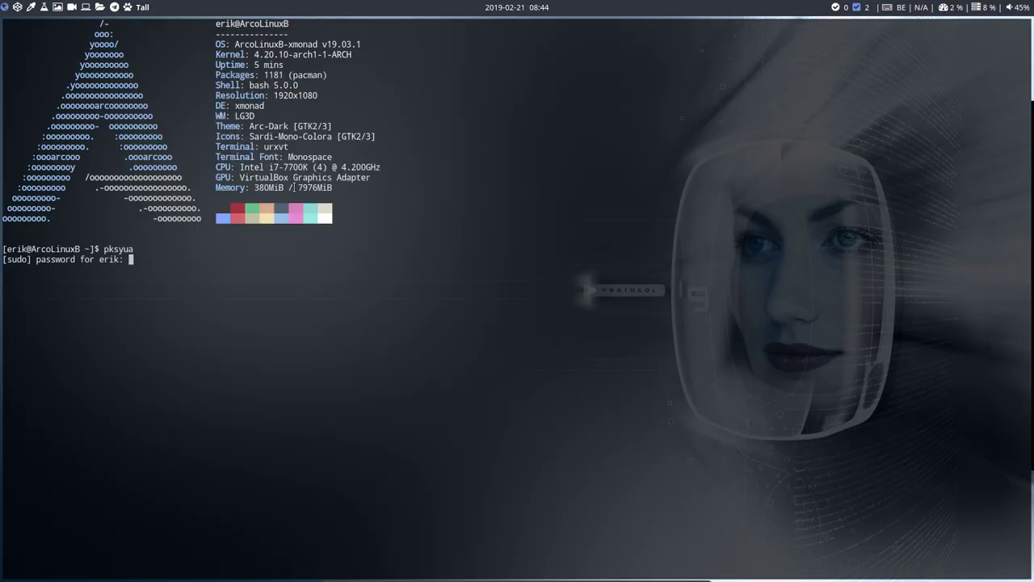
{"action": "key", "text": "Return"}
{"action": "key", "text": "Return"}
{"action": "key", "text": "Return"}
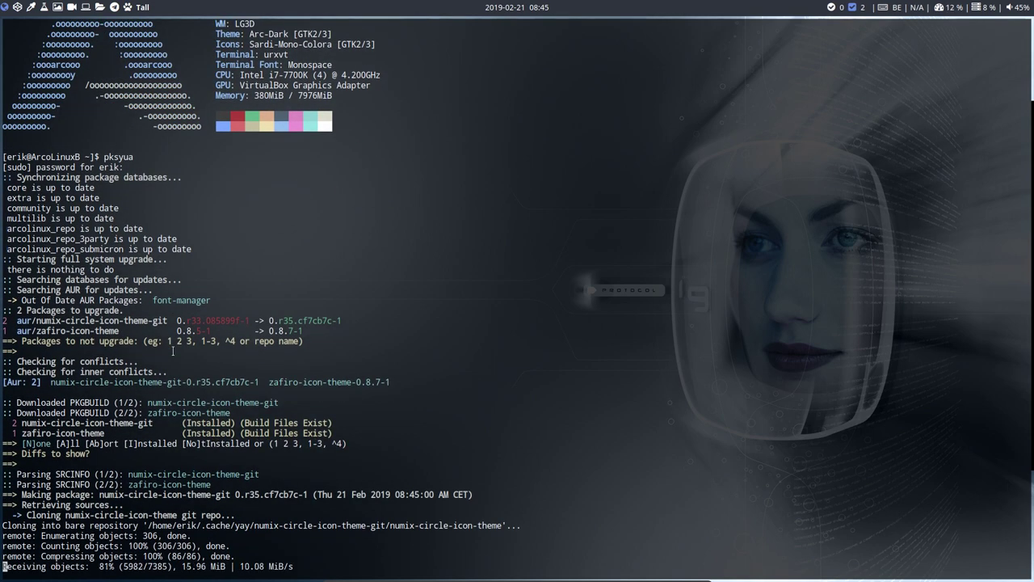
{"action": "scroll", "coordinate": [634, 264], "scroll_direction": "up", "scroll_amount": 3}
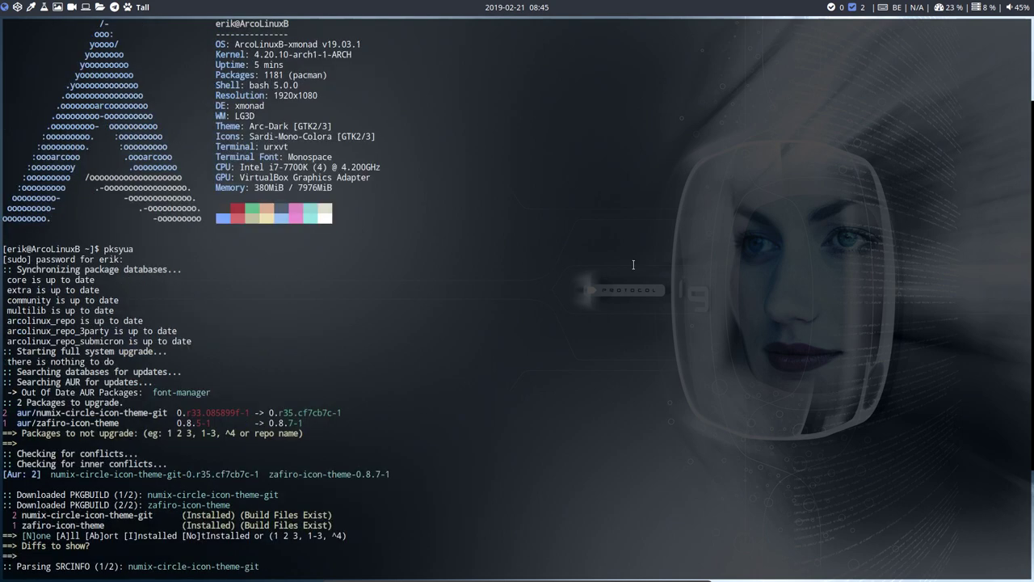
Step: Open and close the calendar from the xmobar clock twice
{"action": "left_click", "coordinate": [516, 8]}
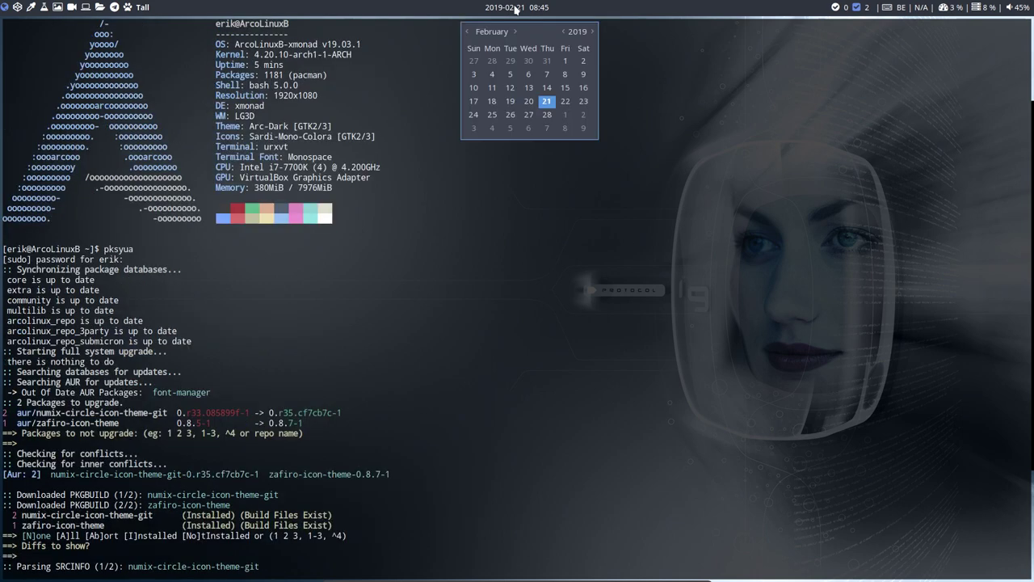
{"action": "left_click", "coordinate": [515, 8]}
{"action": "left_click", "coordinate": [516, 8]}
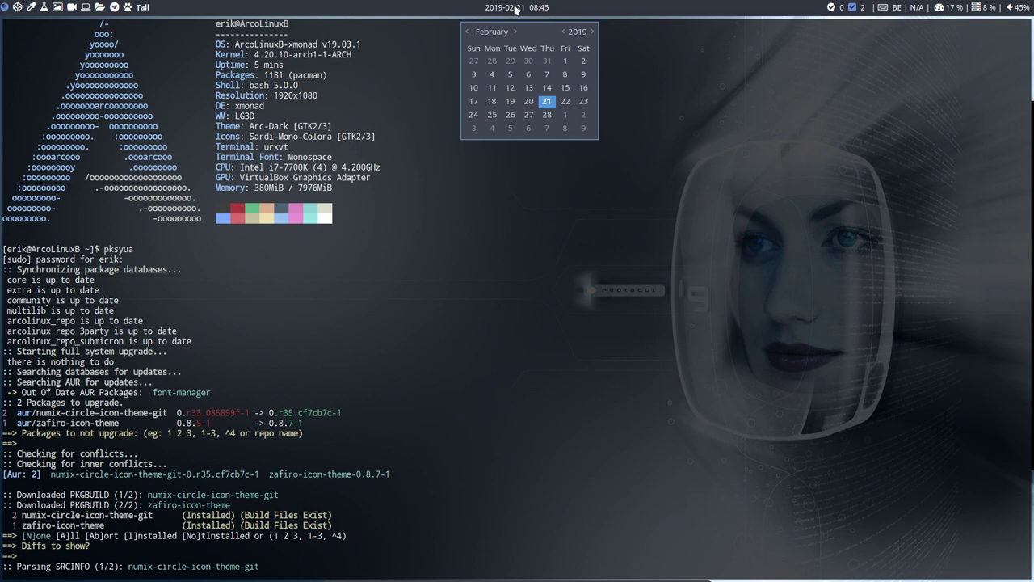
{"action": "left_click", "coordinate": [525, 8]}
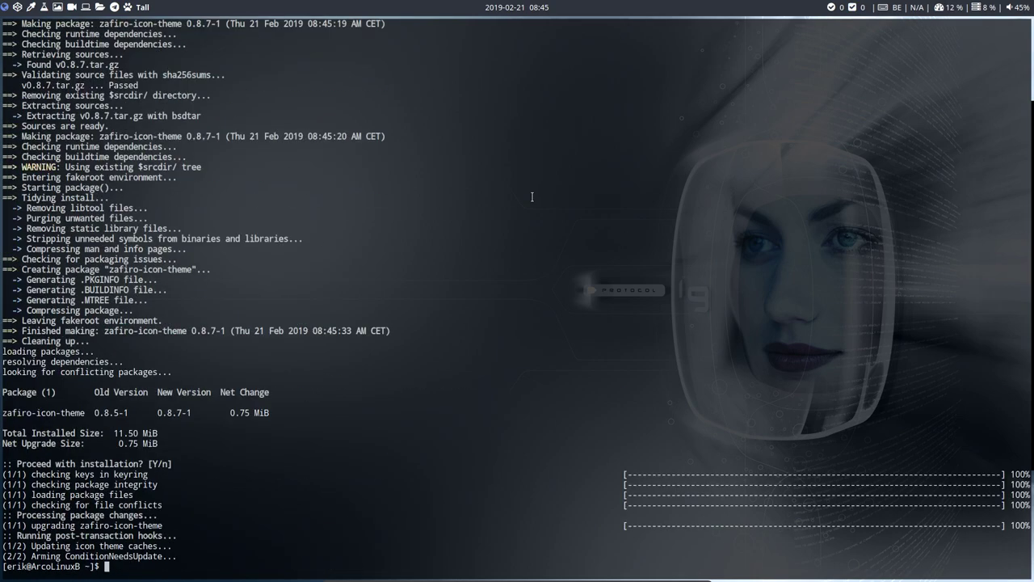
Step: Rewrite the install command to target arcolinux-xmonad-polybar-git and run it
{"action": "type", "text": "skel"}
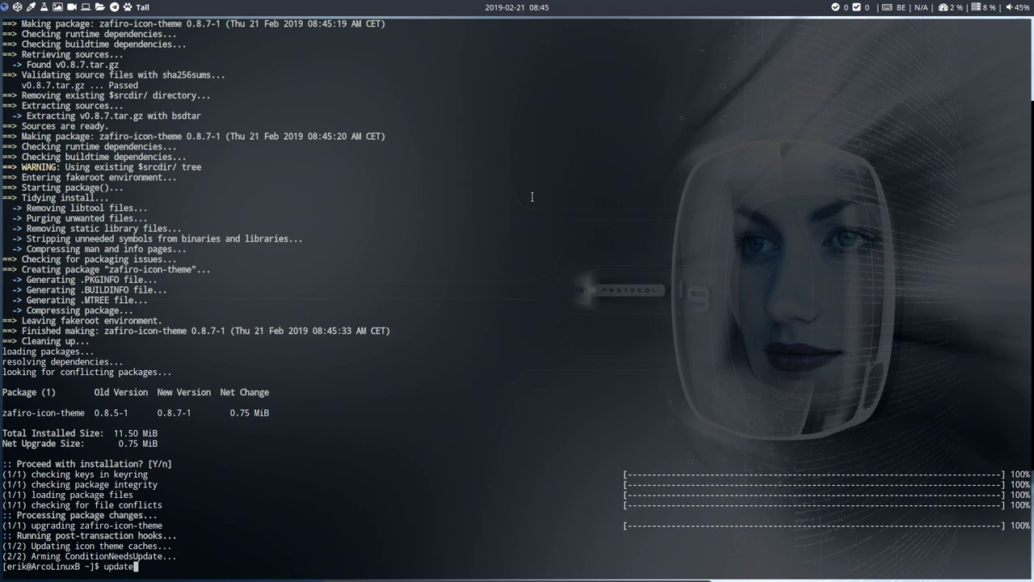
{"action": "key", "text": "ctrl+u"}
{"action": "key", "text": "ctrl+shift+v"}
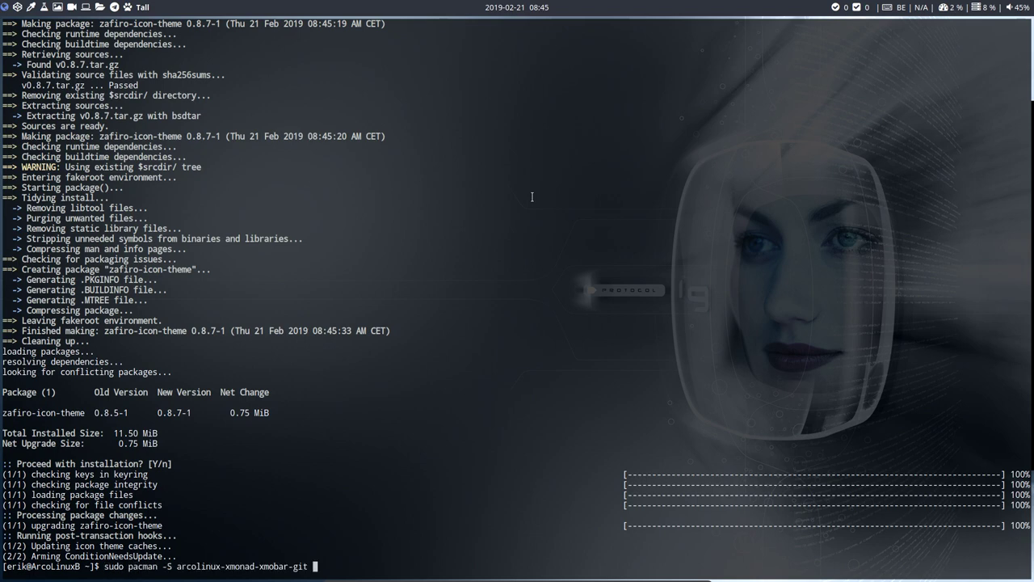
{"action": "key", "text": "BackSpace"}
{"action": "key", "text": "BackSpace"}
{"action": "key", "text": "BackSpace"}
{"action": "key", "text": "BackSpace"}
{"action": "key", "text": "BackSpace"}
{"action": "key", "text": "BackSpace"}
{"action": "key", "text": "BackSpace"}
{"action": "key", "text": "BackSpace"}
{"action": "key", "text": "BackSpace"}
{"action": "key", "text": "BackSpace"}
{"action": "key", "text": "BackSpace"}
{"action": "type", "text": "polybar-git"}
{"action": "key", "text": "Return"}
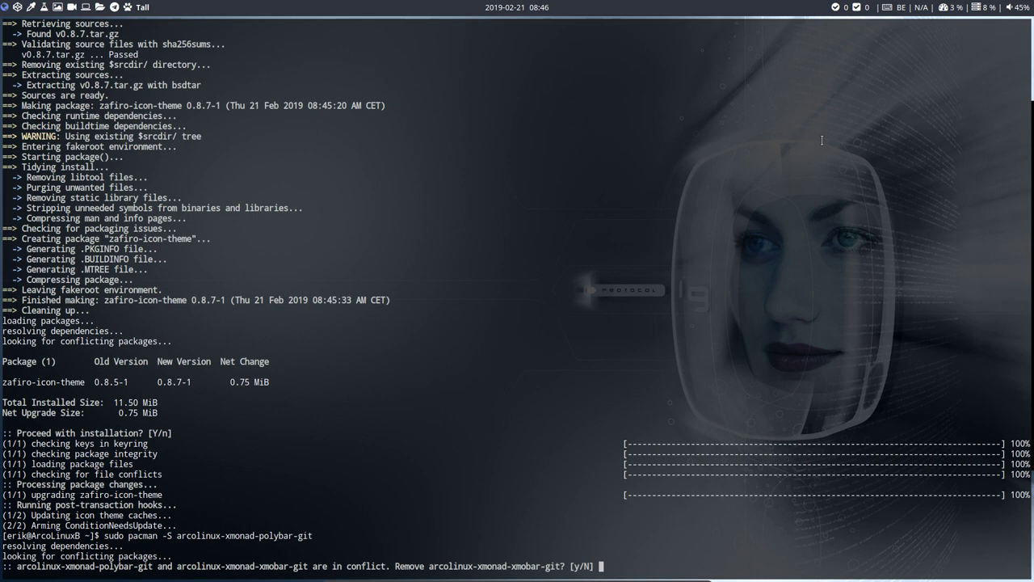
Step: Confirm removing arcolinux-xmonad-xmobar-git and installing arcolinux-xmonad-polybar-git
{"action": "type", "text": "y"}
{"action": "key", "text": "Return"}
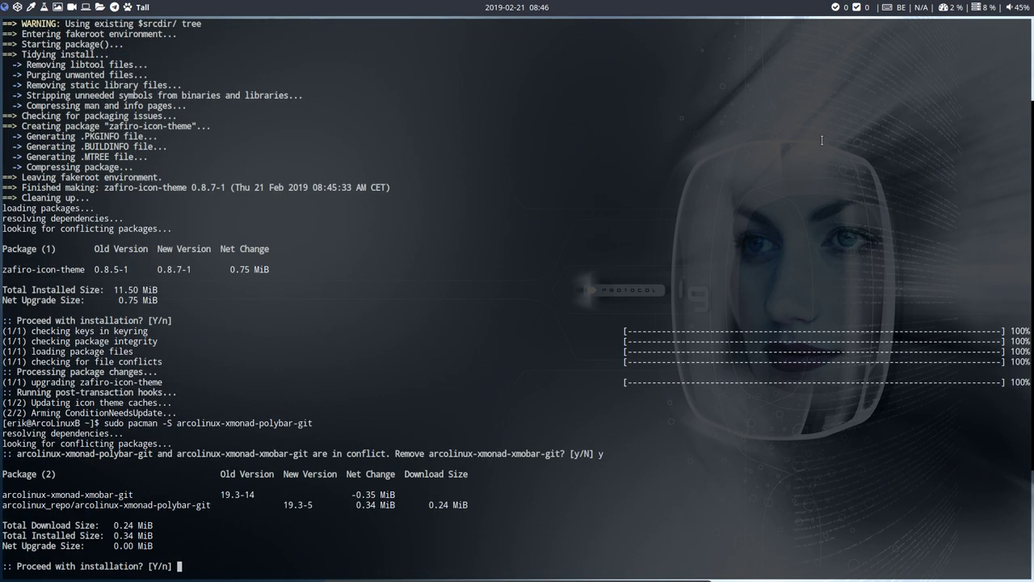
{"action": "type", "text": "y"}
{"action": "key", "text": "Return"}
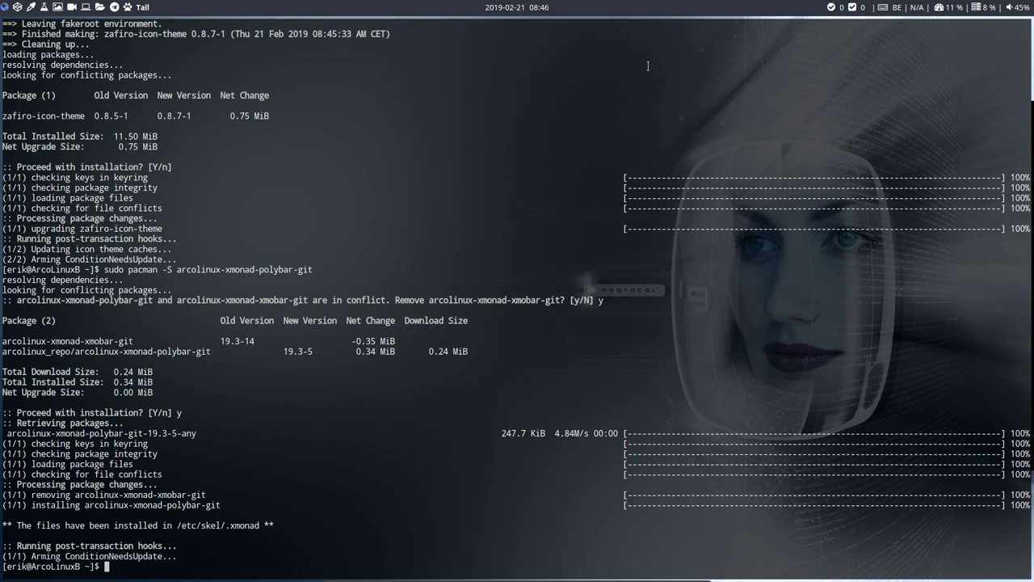
Step: Check the -0.35 MiB net change, then run skel to copy the polybar config home
{"action": "left_click_drag", "start_coordinate": [388, 336], "coordinate": [349, 340]}
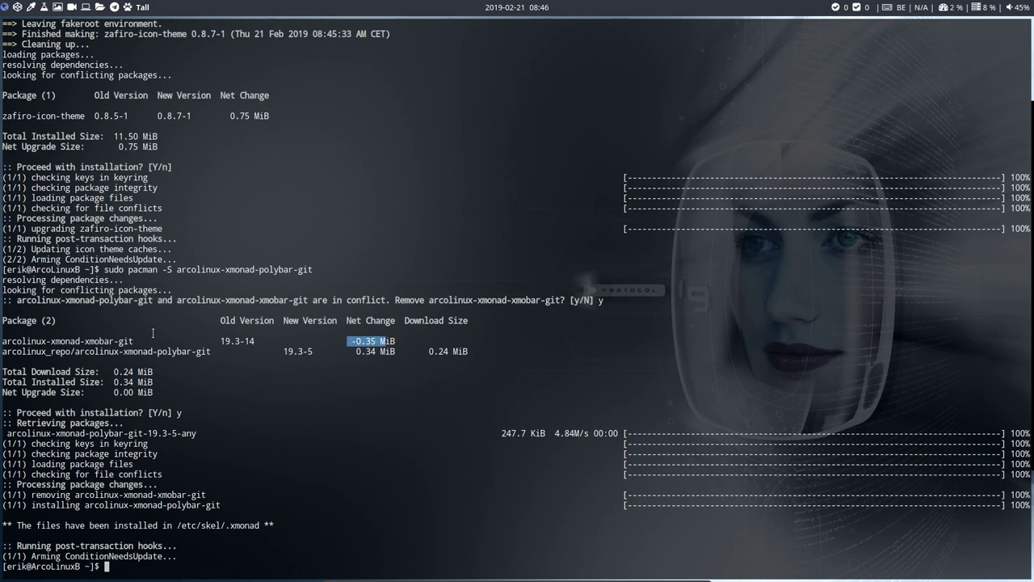
{"action": "left_click", "coordinate": [179, 534]}
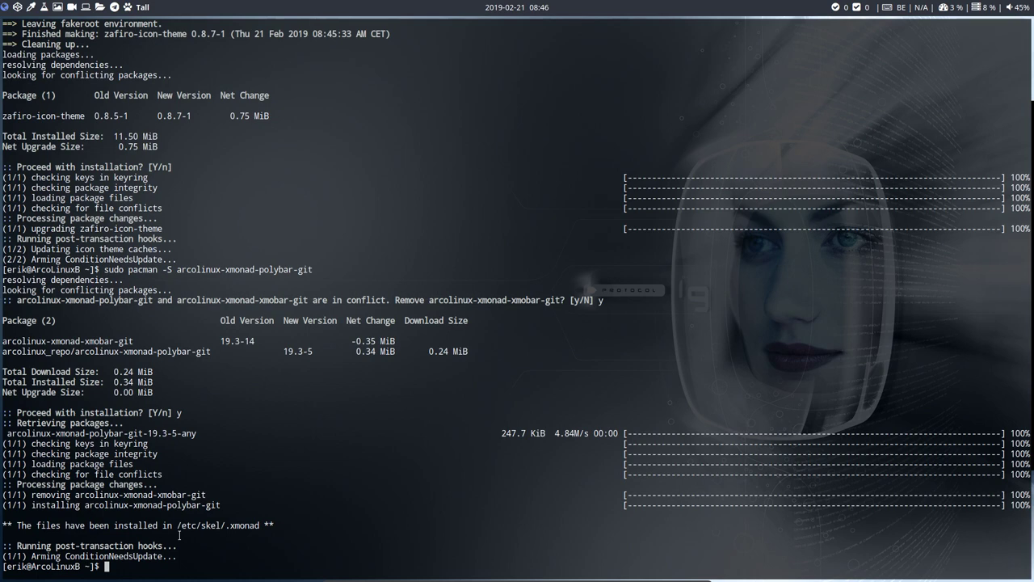
{"action": "type", "text": "skel"}
{"action": "key", "text": "Return"}
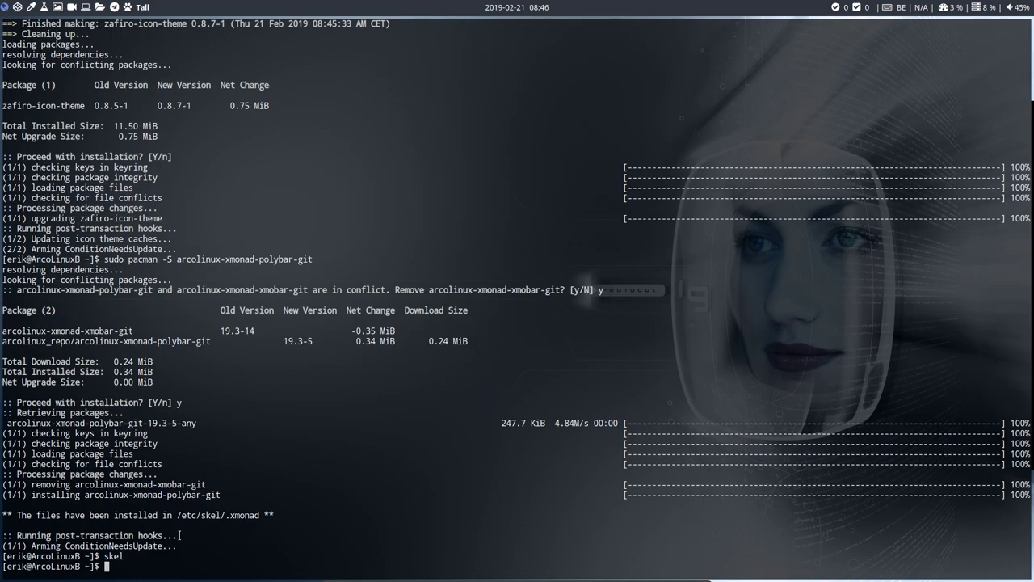
Step: Log out of the xmonad session from the Super+X power menu
{"action": "key", "text": "super+x"}
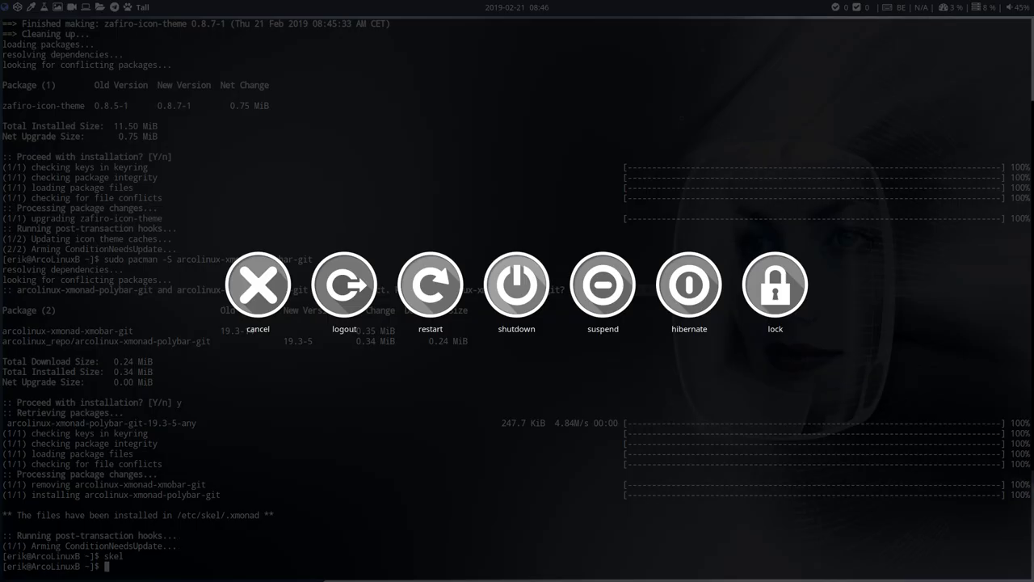
{"action": "type", "text": "l"}
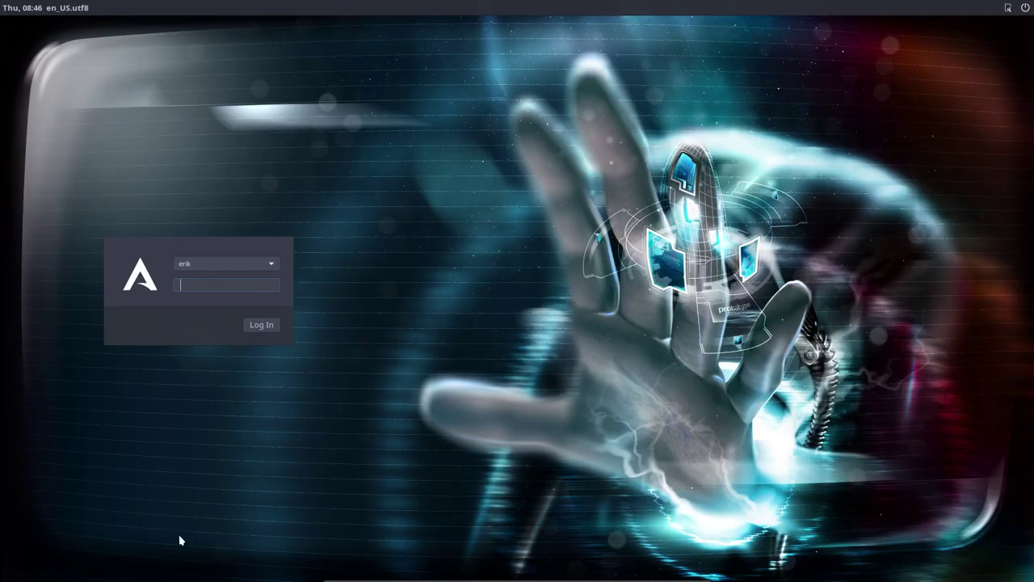